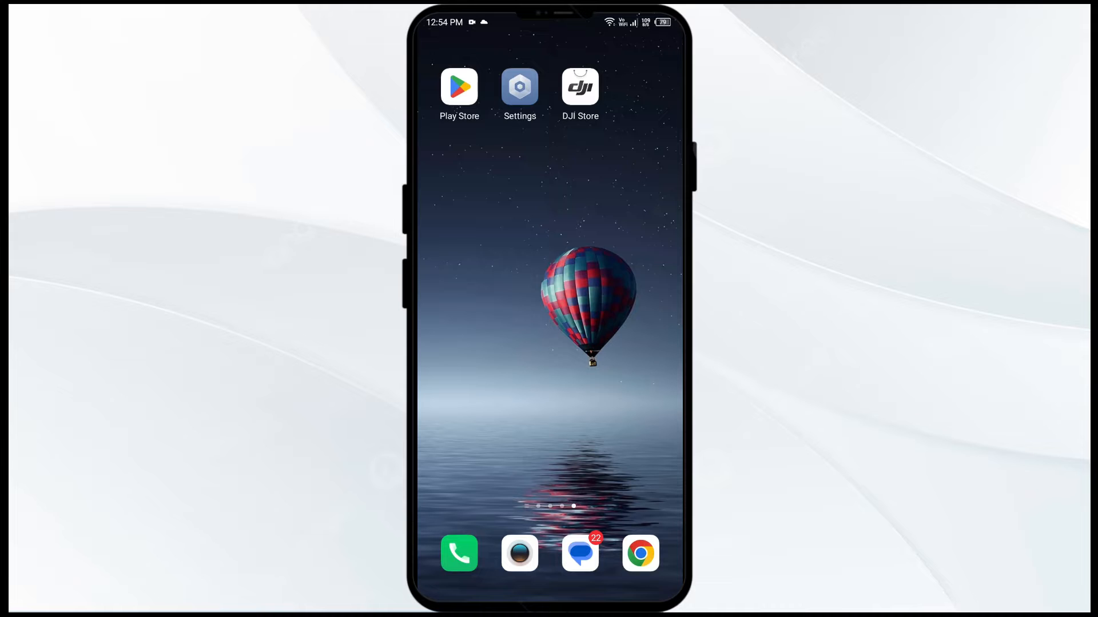
- Navigate Settings > App Management > App list to the DJI Store app info page
click(520, 86)
drag(545, 464, 617, 146)
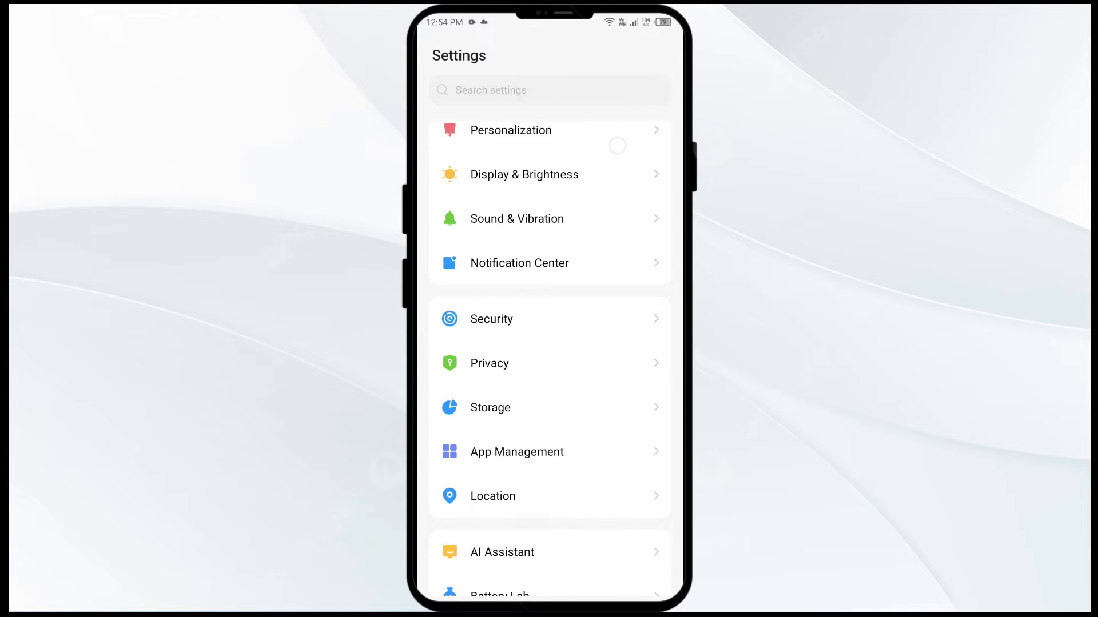
drag(558, 429, 557, 257)
click(566, 265)
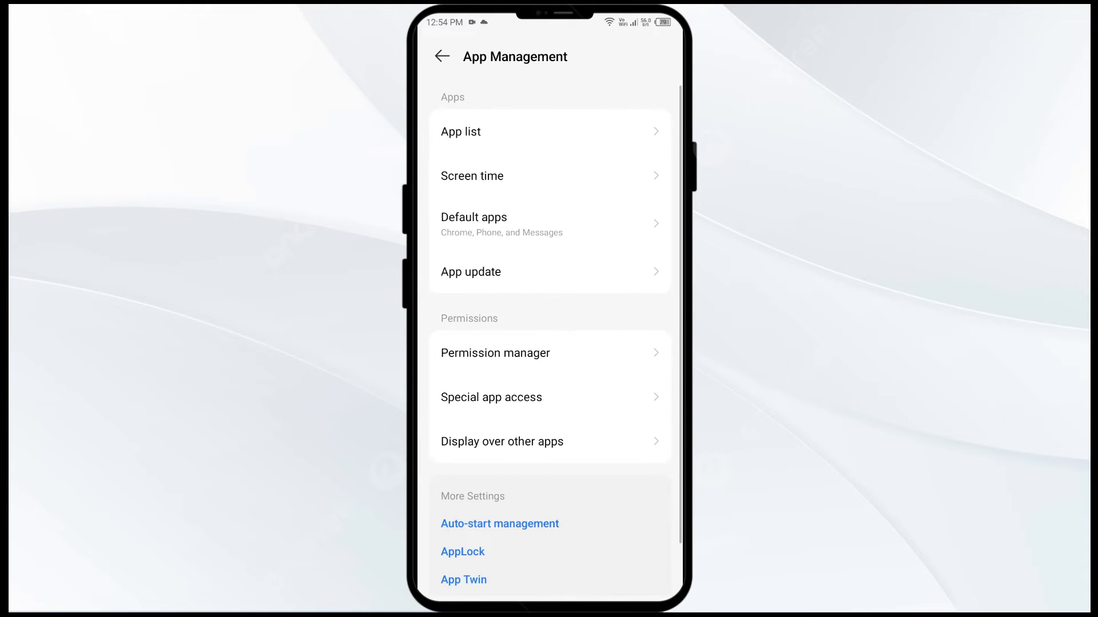
click(589, 124)
mouse_move(549, 472)
mouse_down()
mouse_move(549, 214)
mouse_move(550, 236)
mouse_up()
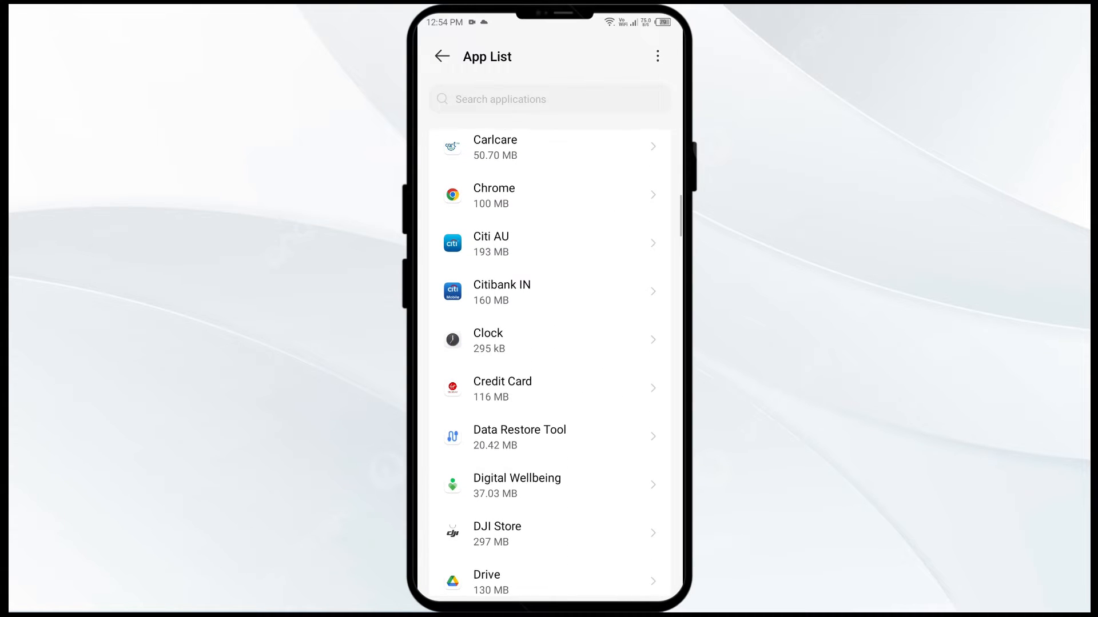
drag(549, 471, 549, 283)
click(549, 348)
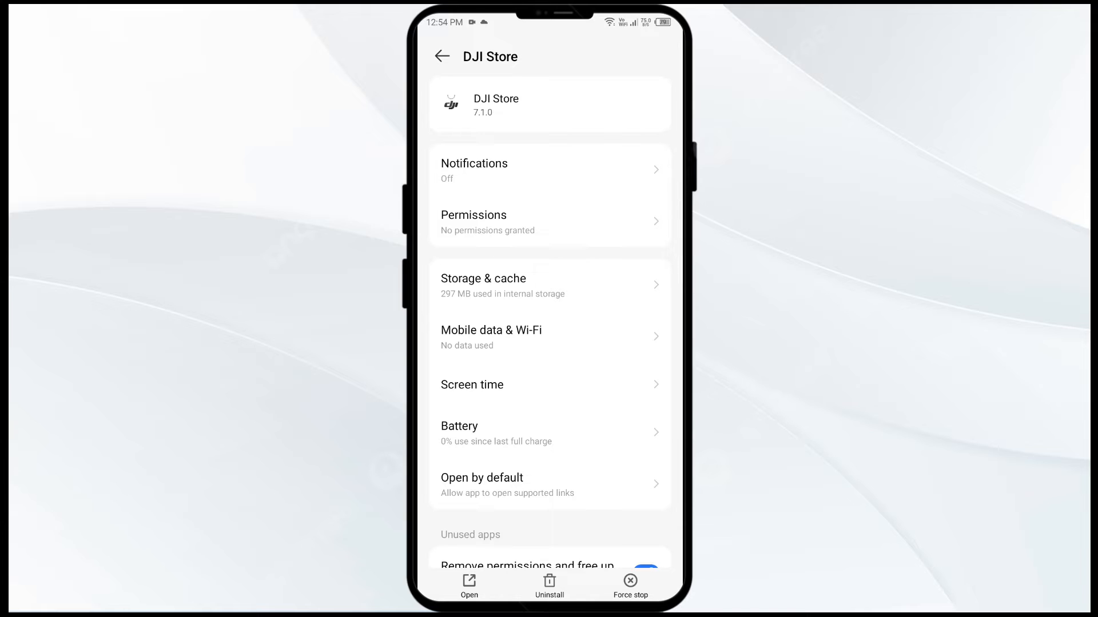
- Force-stop DJI Store, confirm with OK, and return to the home screen
click(630, 588)
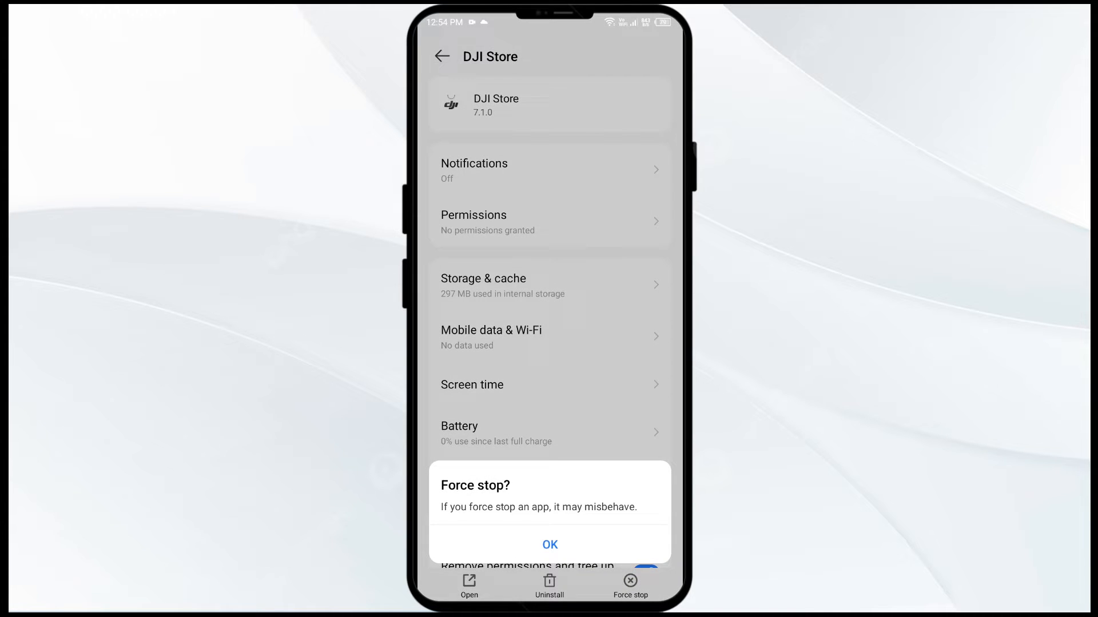
click(549, 545)
key(super)
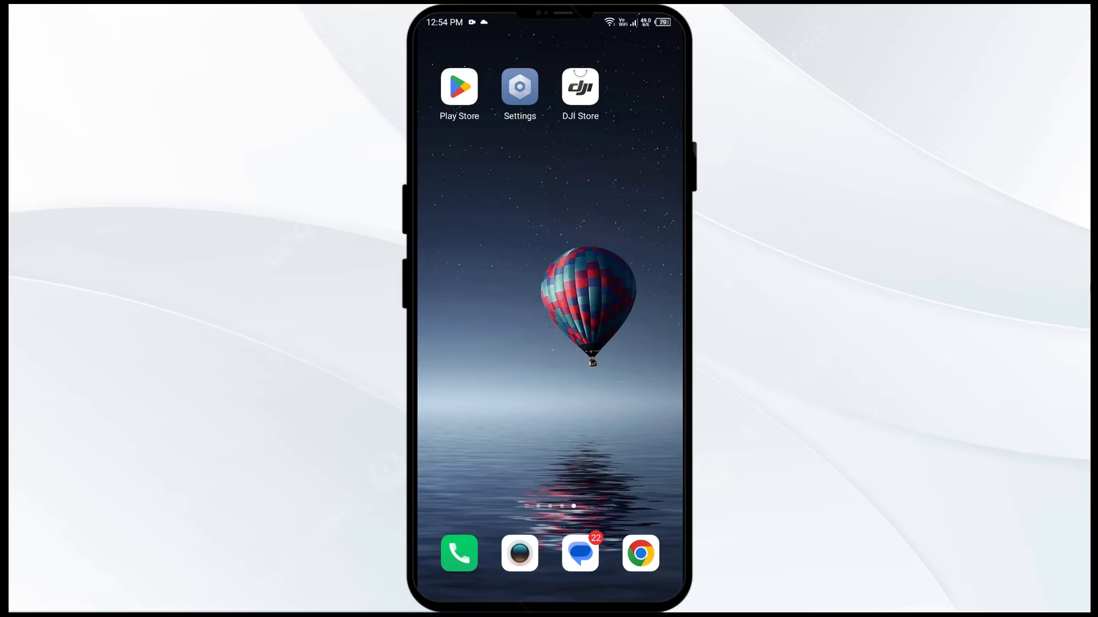
click(458, 87)
click(527, 53)
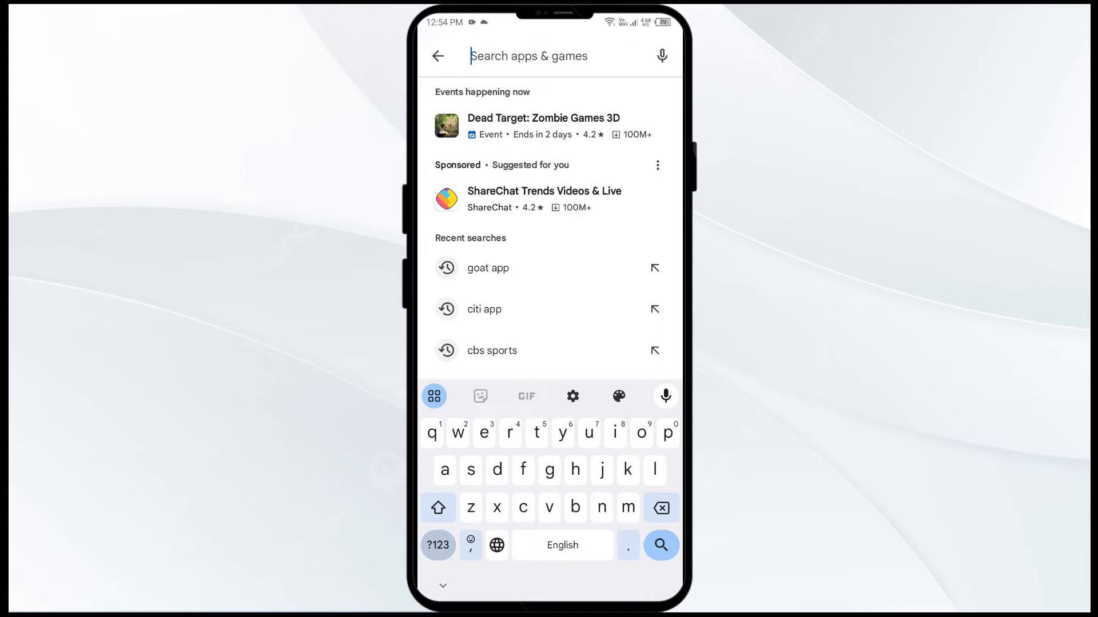
text(dji)
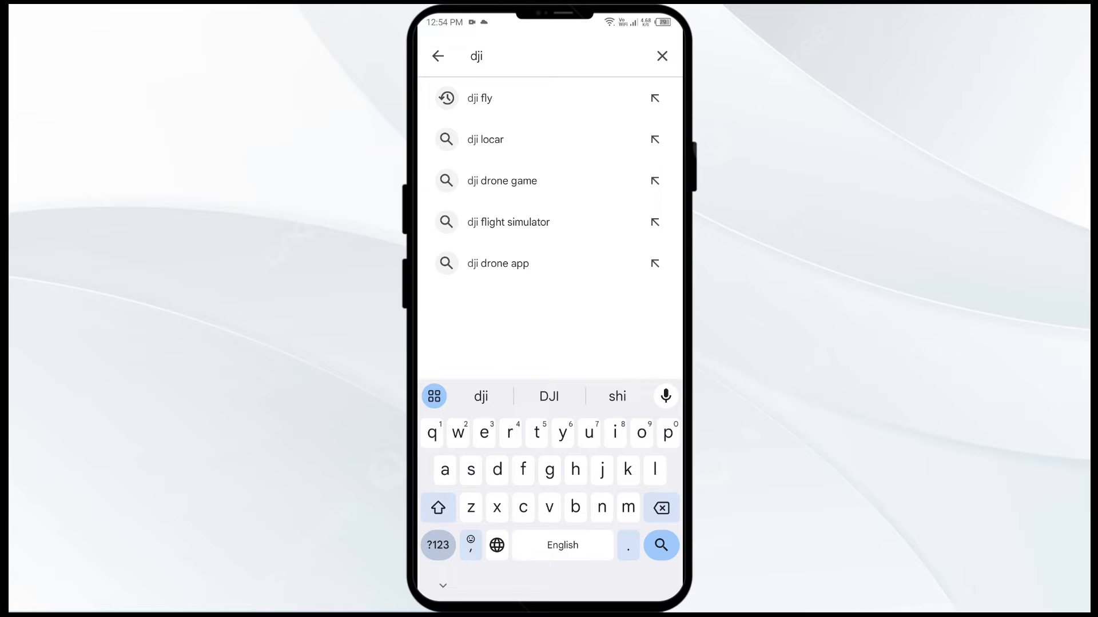
click(611, 97)
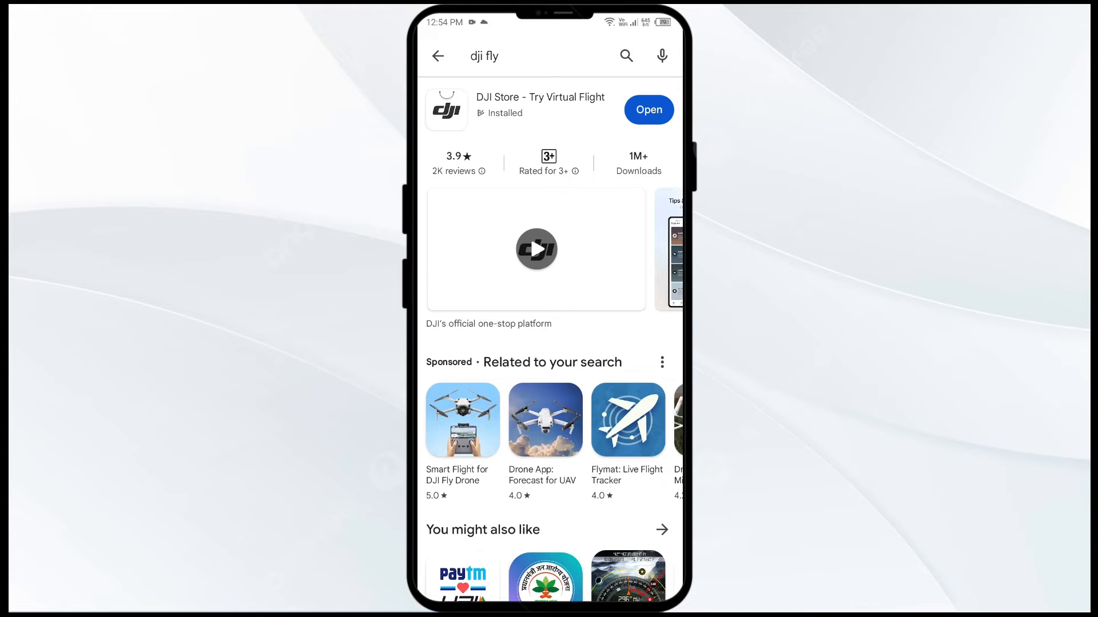
click(540, 103)
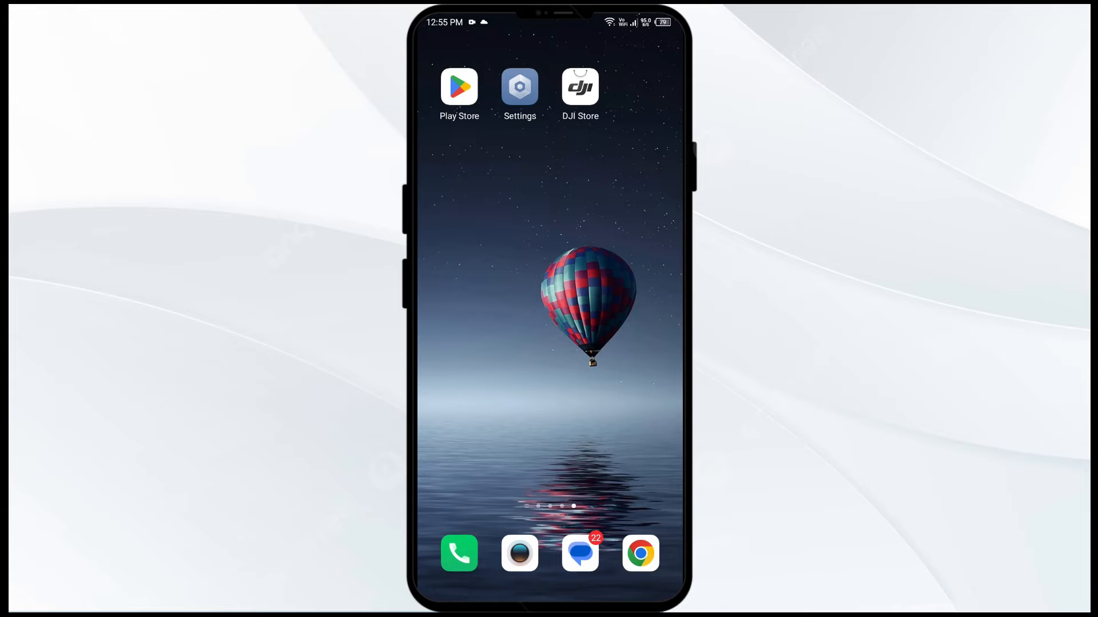
- Navigate Settings > App Management > App list to the DJI Store app info page
click(520, 87)
click(580, 263)
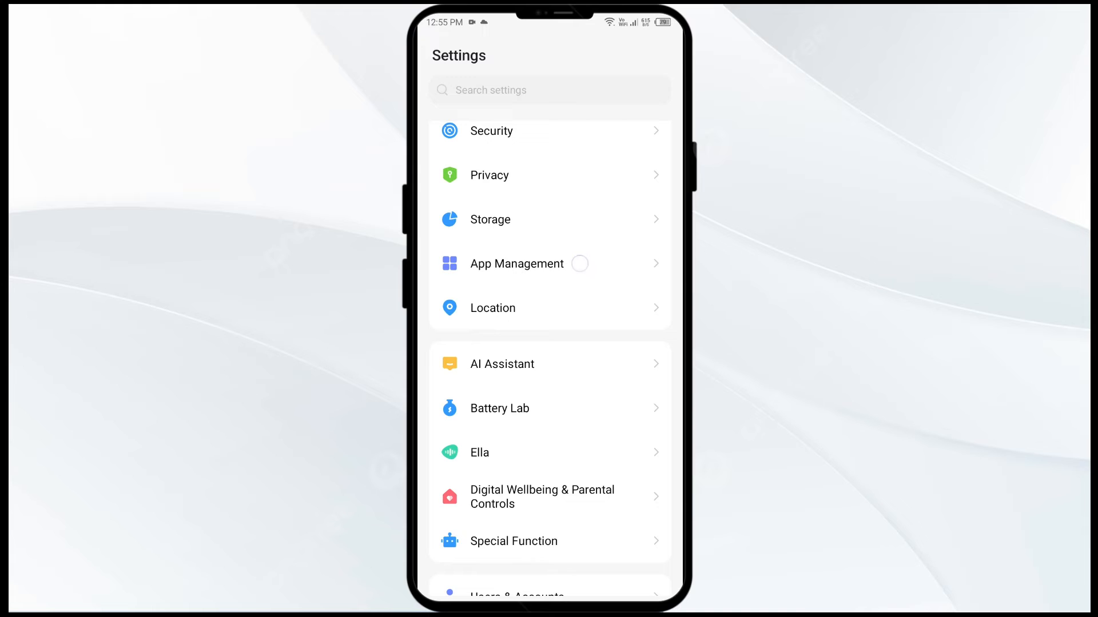
click(609, 135)
scroll(549, 361, down, 10)
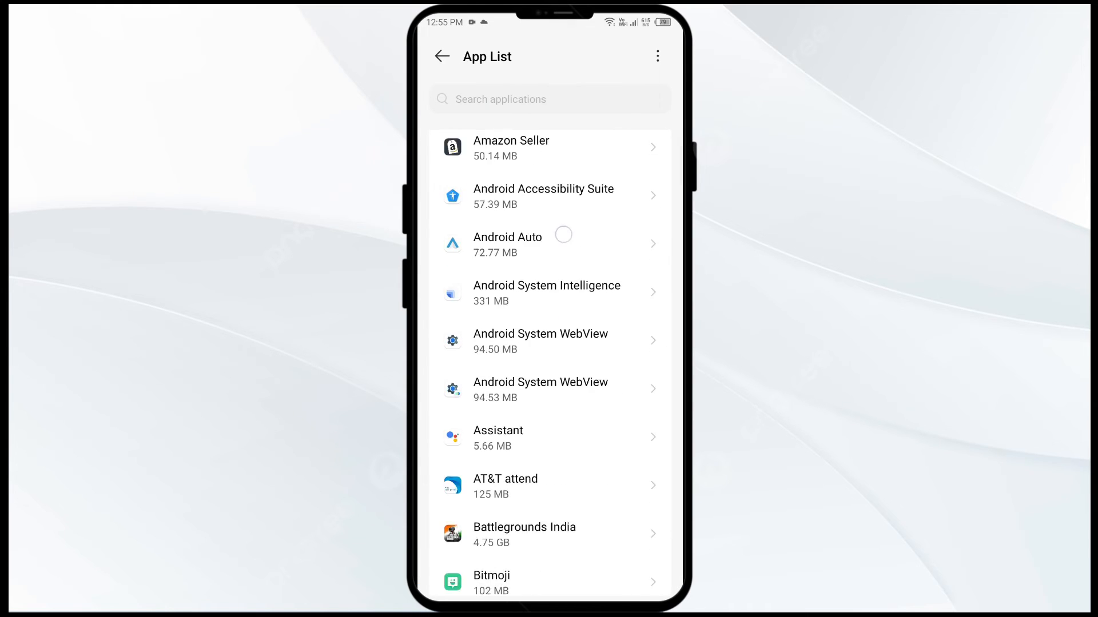
scroll(549, 361, down, 7)
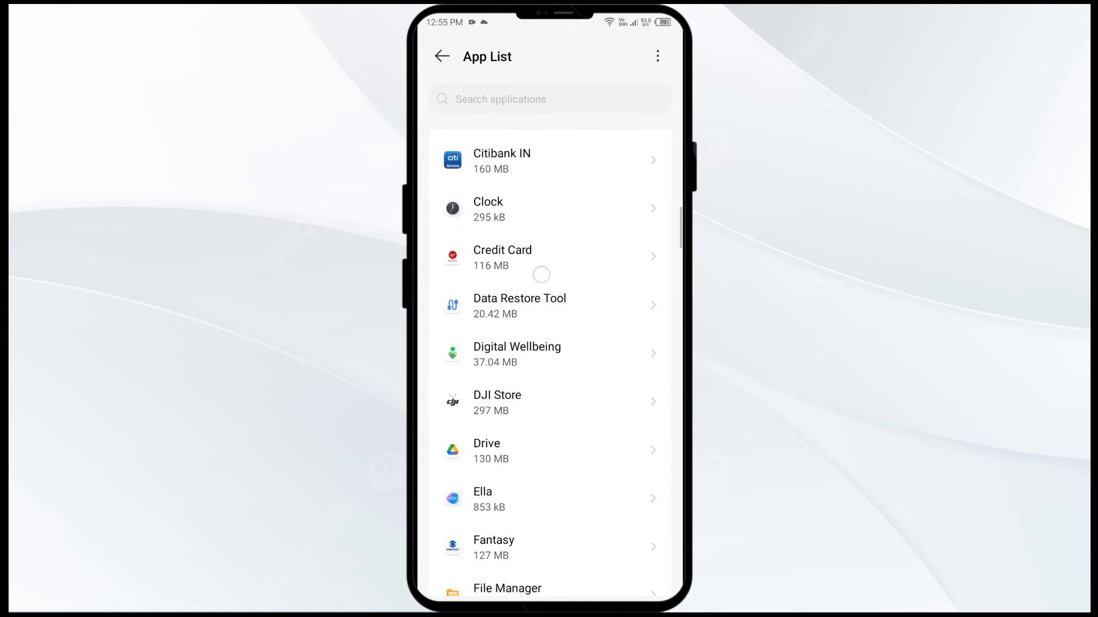
click(550, 232)
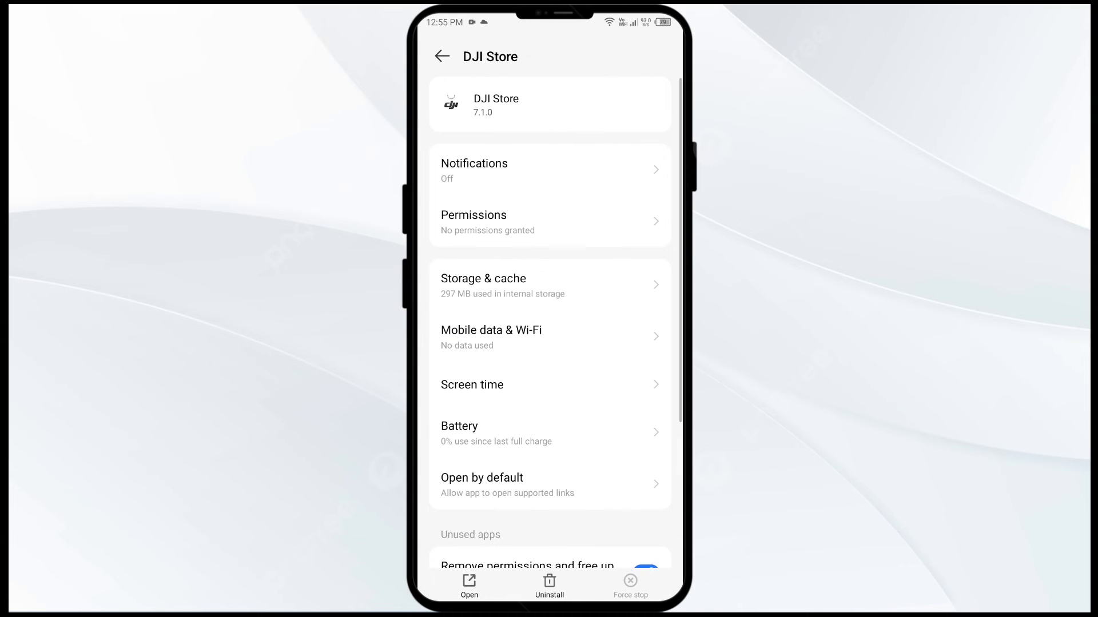
- Clear DJI Store's cache from Storage & cache and return to the home screen
click(549, 285)
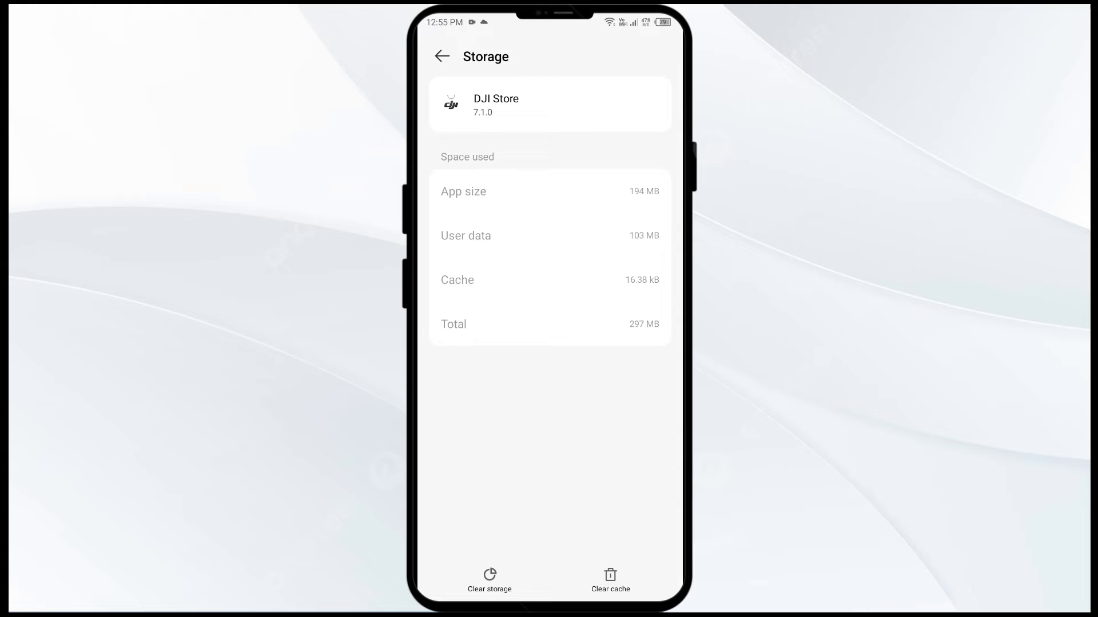
click(610, 581)
key(Home)
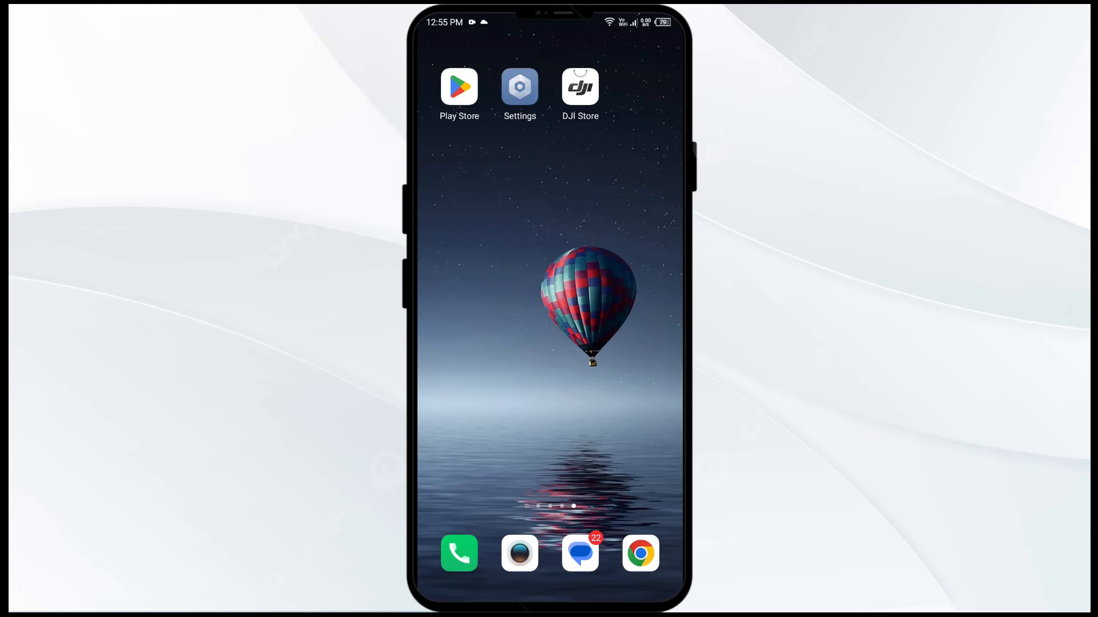
- In Quick Settings, toggle mobile data off and on, then Wi-Fi off and on
drag(618, 21, 618, 343)
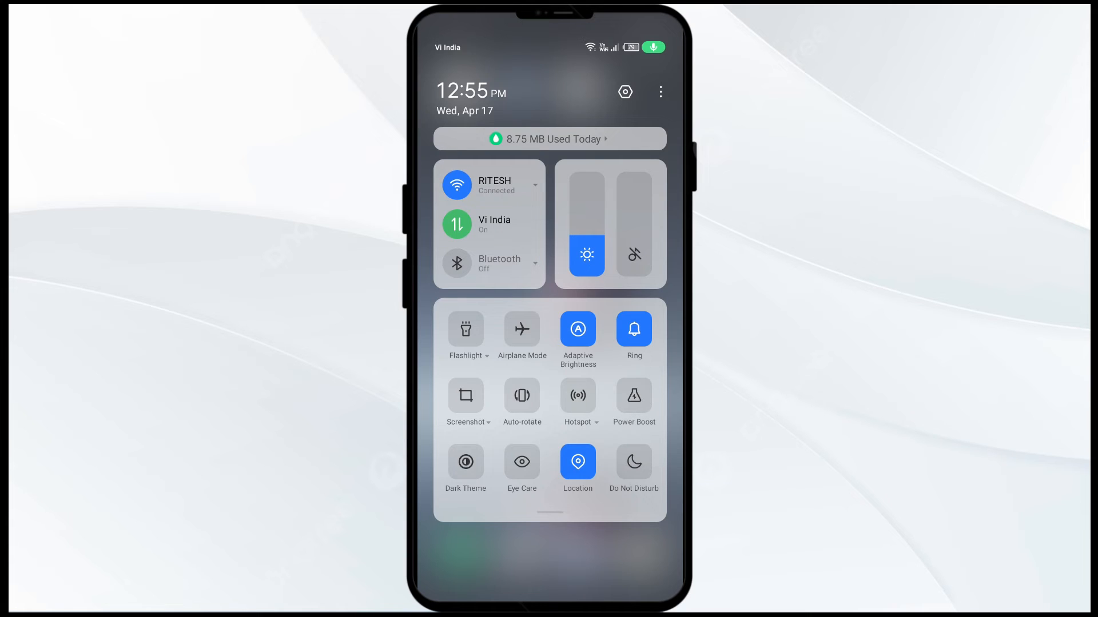
click(457, 224)
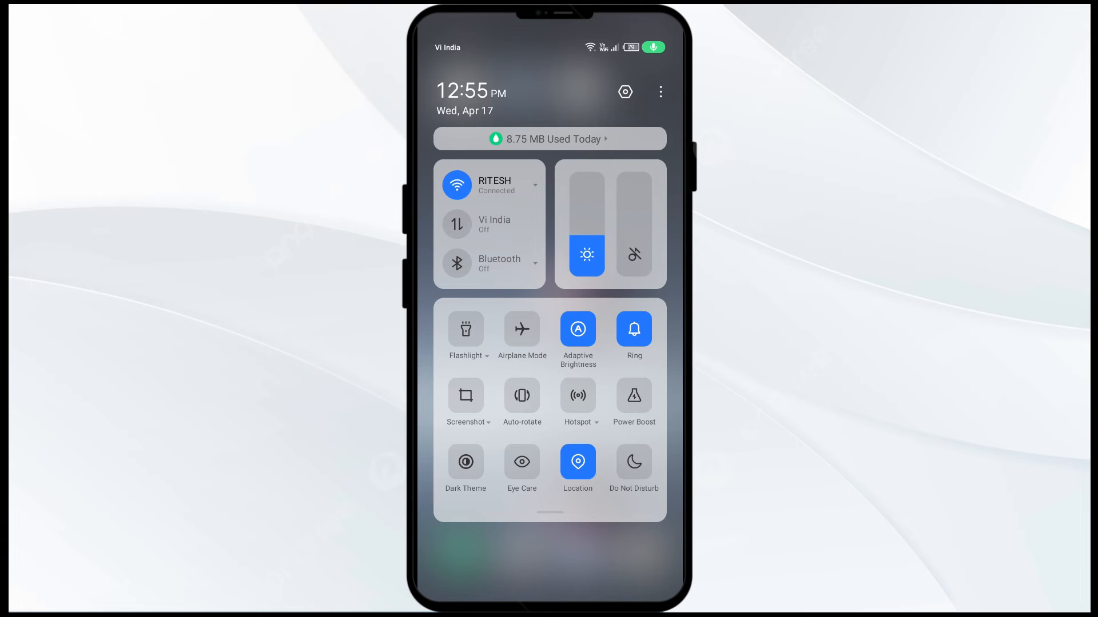
click(457, 224)
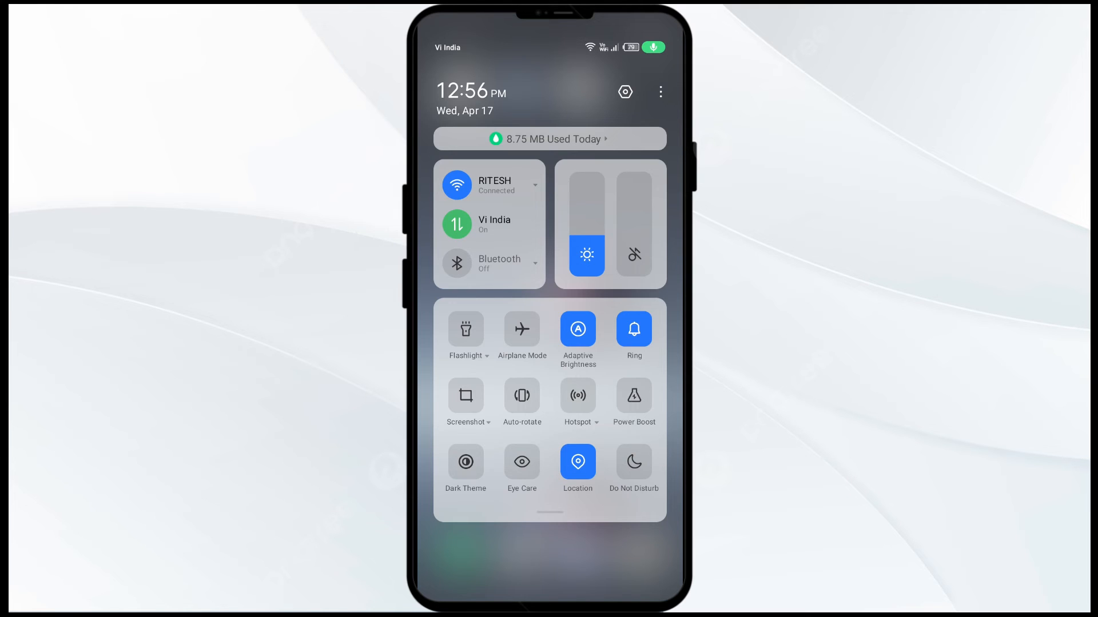
click(457, 184)
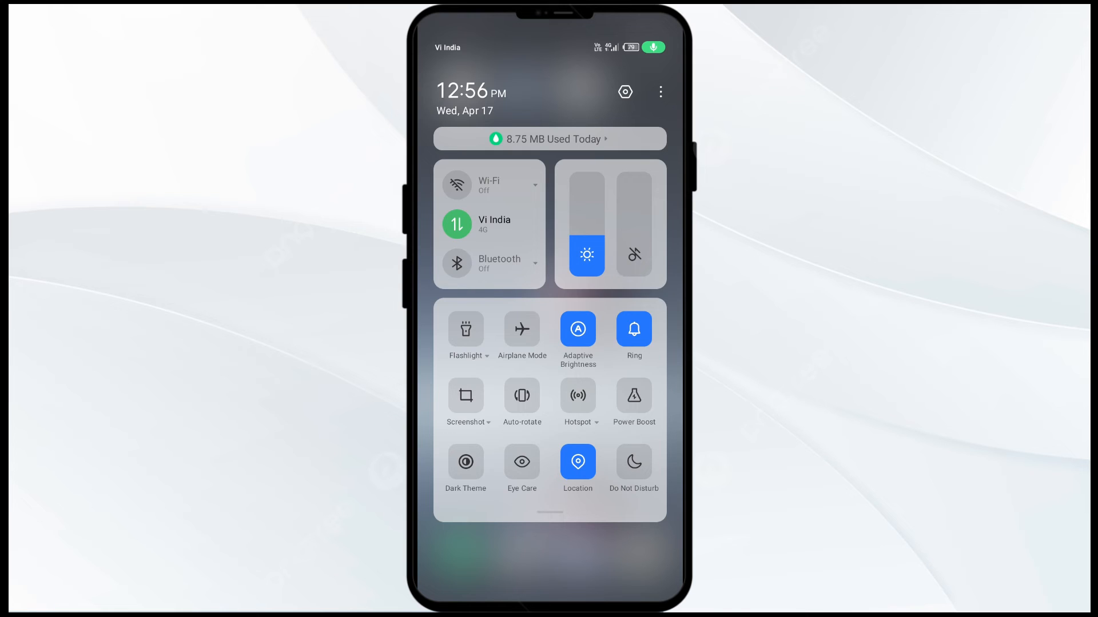
click(457, 184)
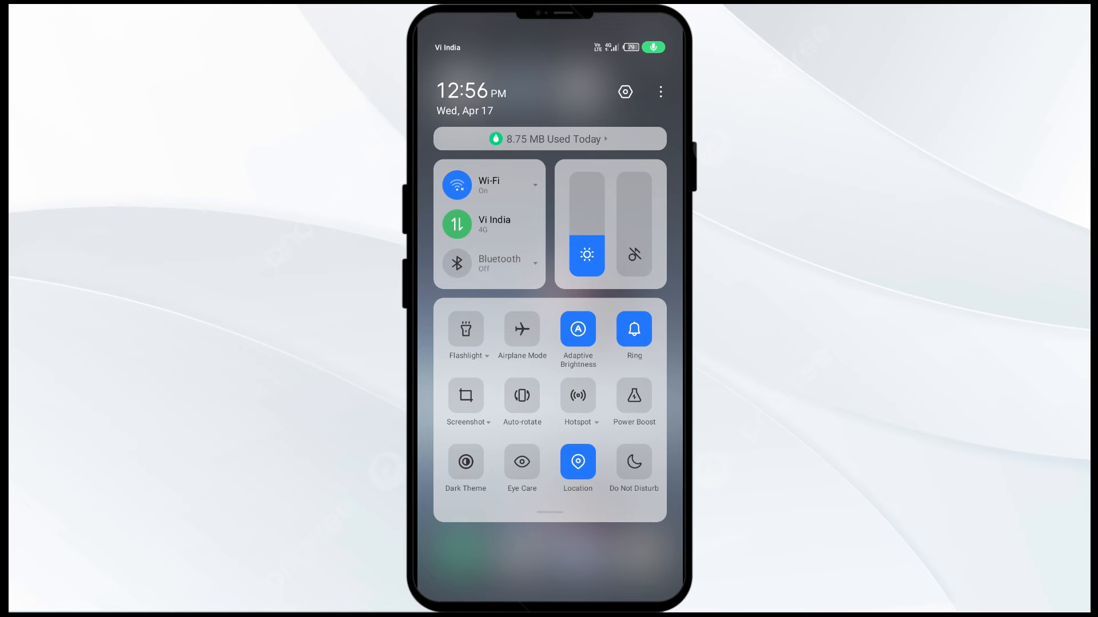
- Toggle airplane mode on and back off, then return to the home screen
click(521, 328)
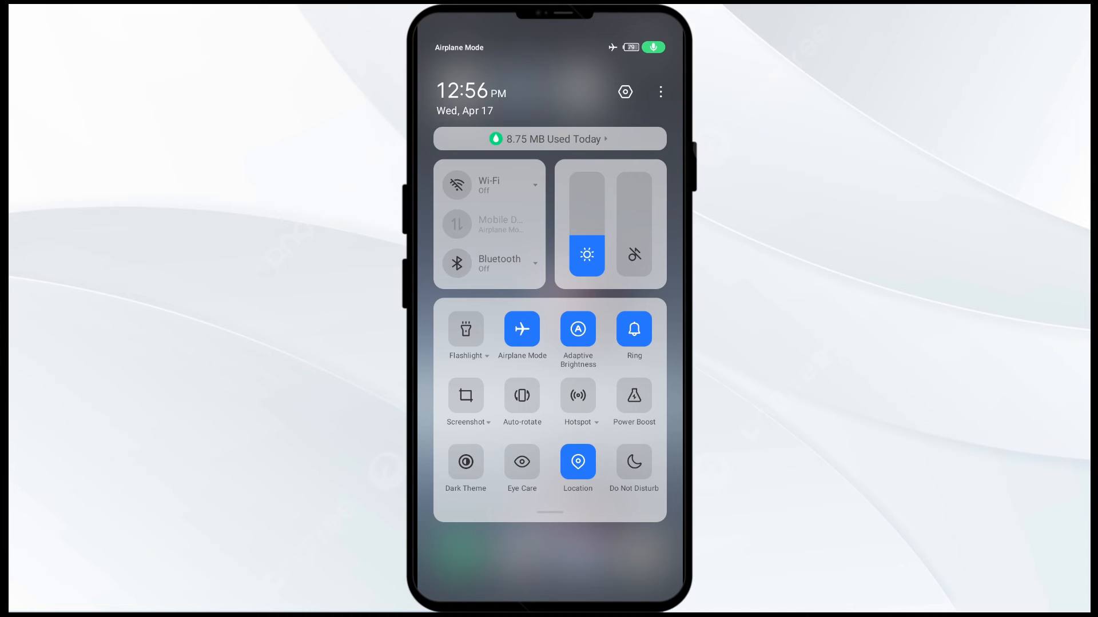
click(522, 329)
key(Home)
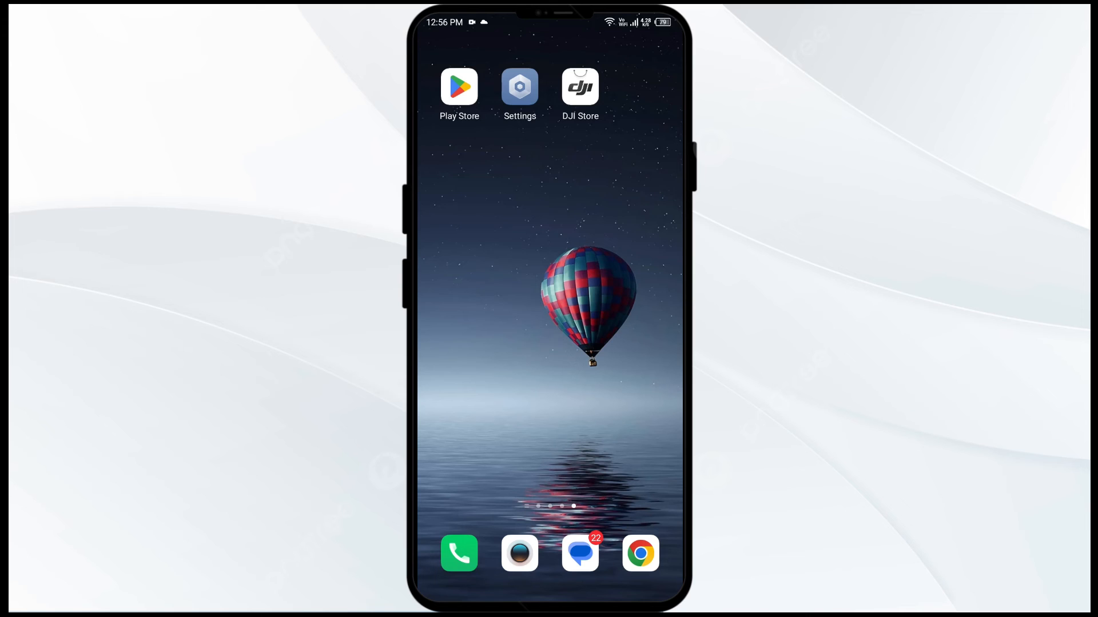
- In Play Store, uninstall DJI Store with confirmation and start reinstalling it
click(460, 89)
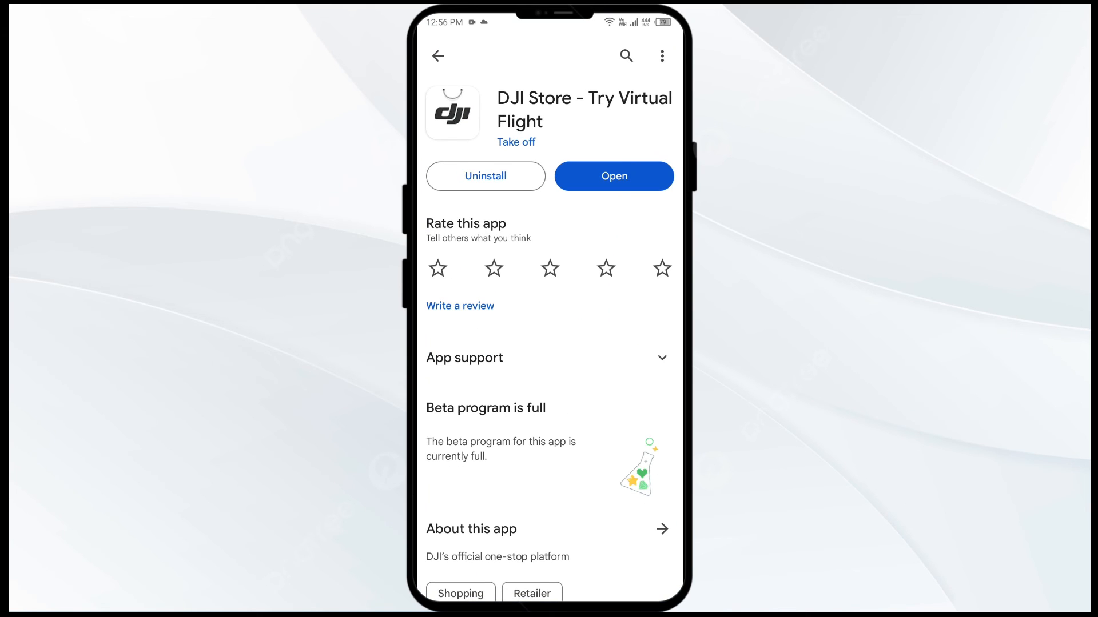
click(522, 177)
click(625, 336)
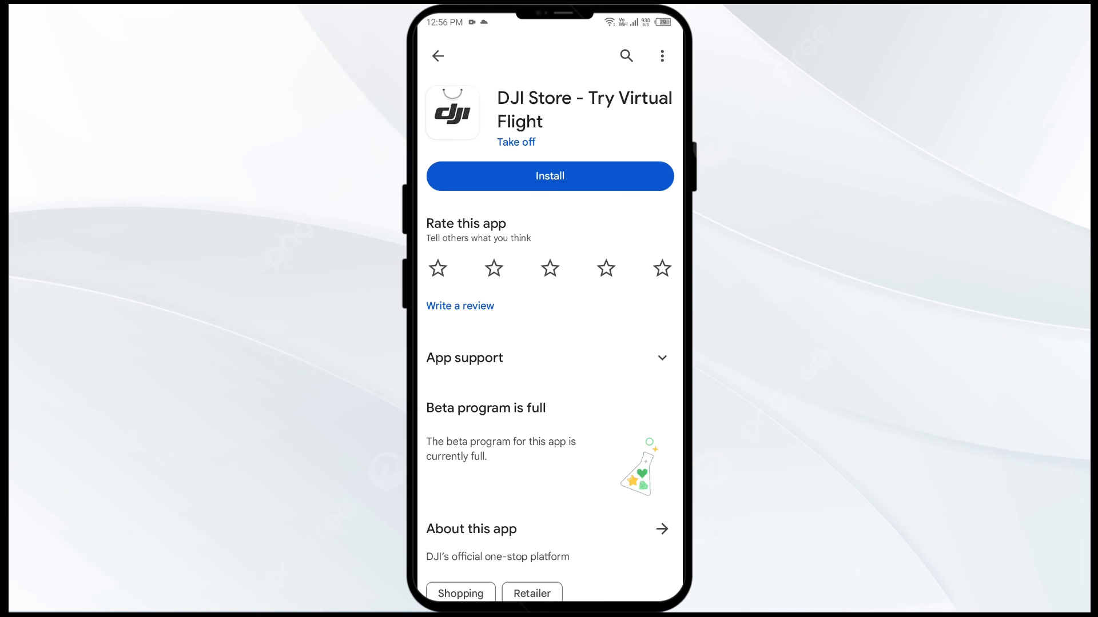
click(578, 175)
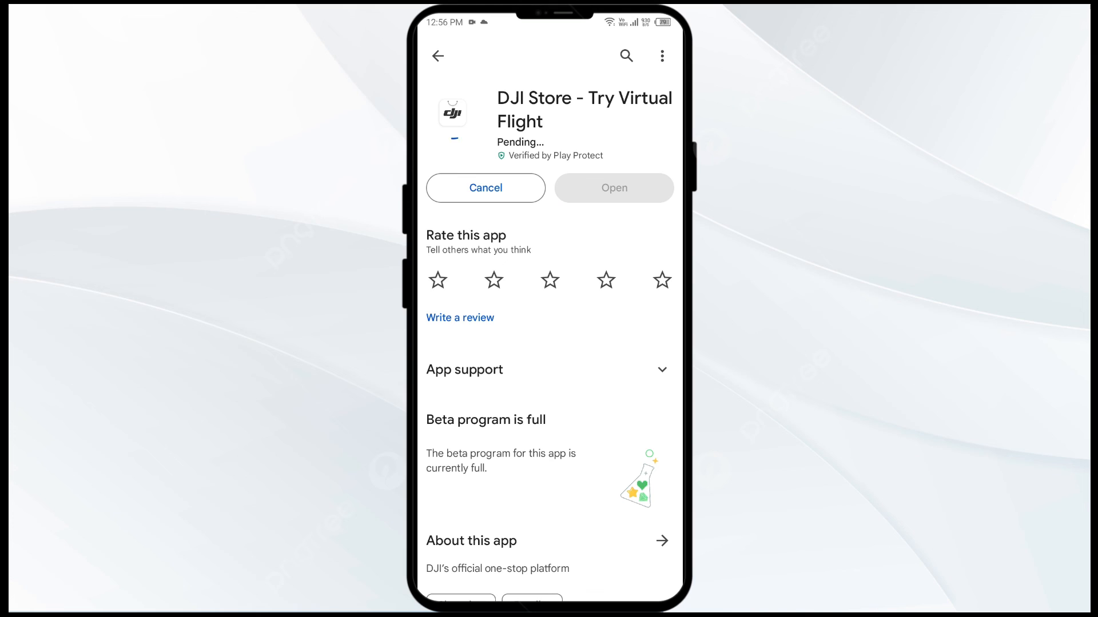